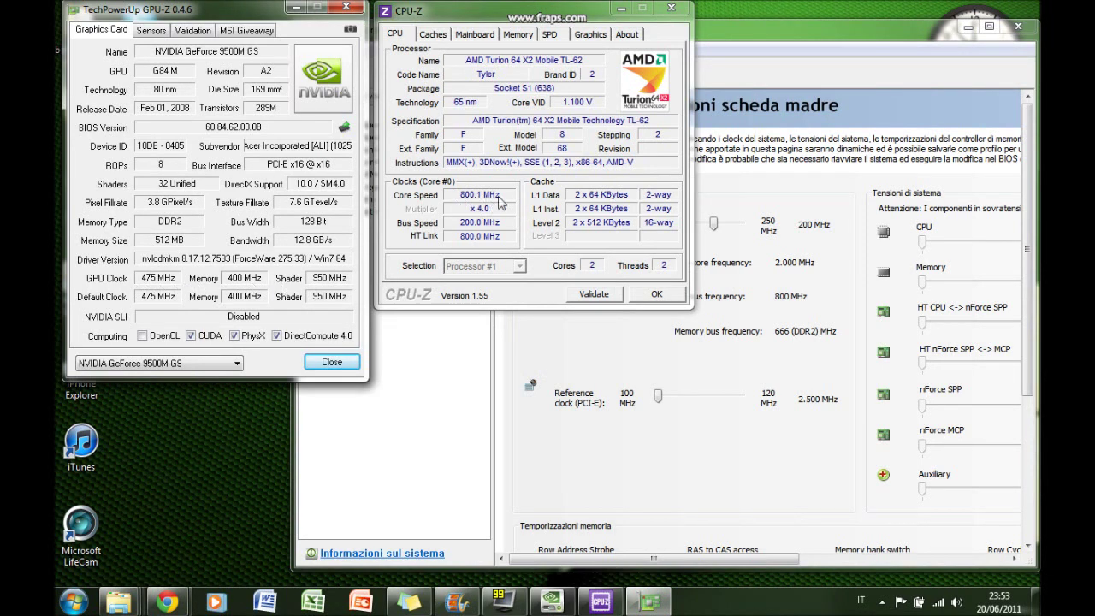
# - In the NVIDIA Control Panel, enable custom GPU clock frequencies, set the core bus to 506 MHz and apply
pyautogui.click(767, 57)
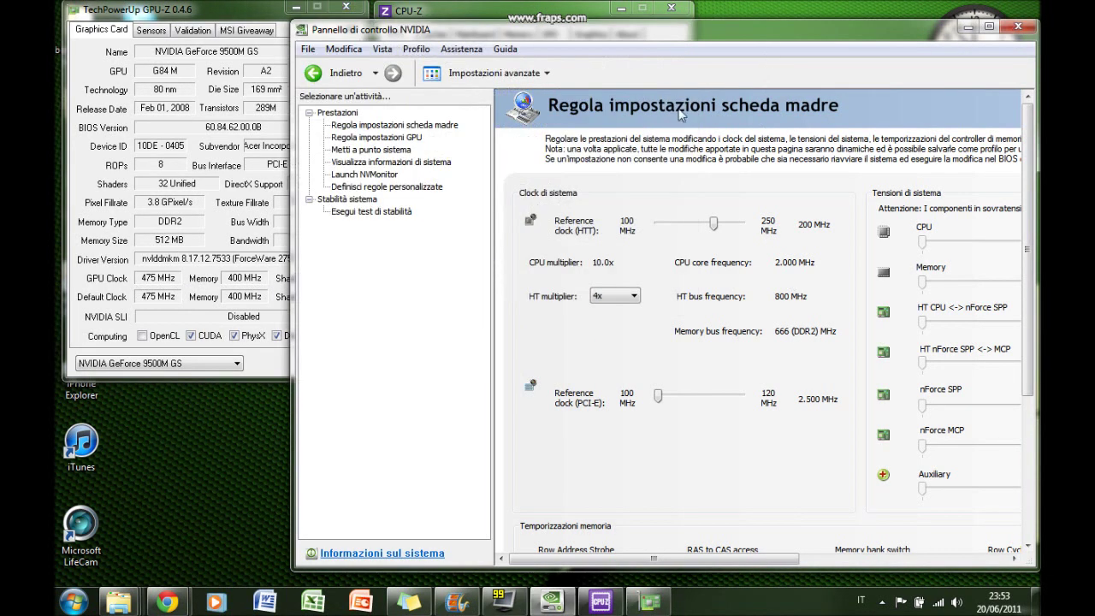
pyautogui.click(402, 137)
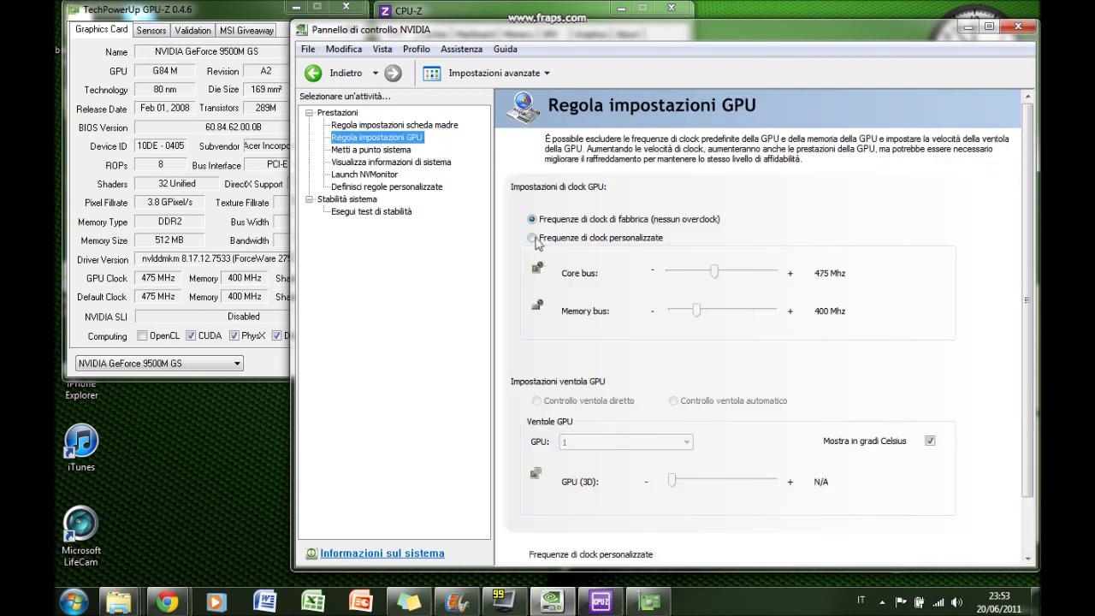
pyautogui.click(534, 238)
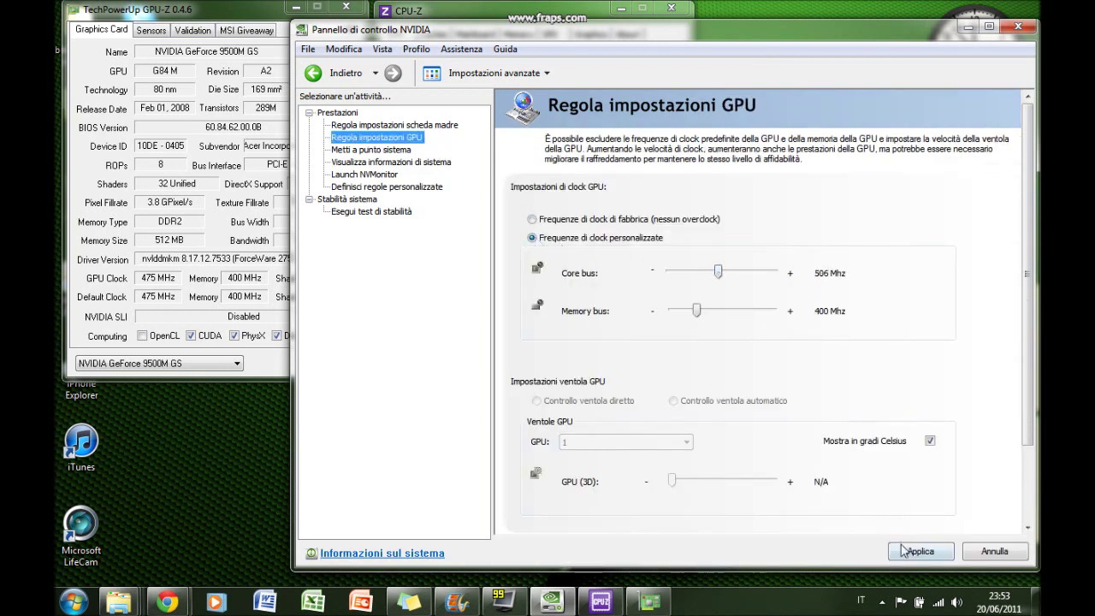
pyautogui.click(904, 551)
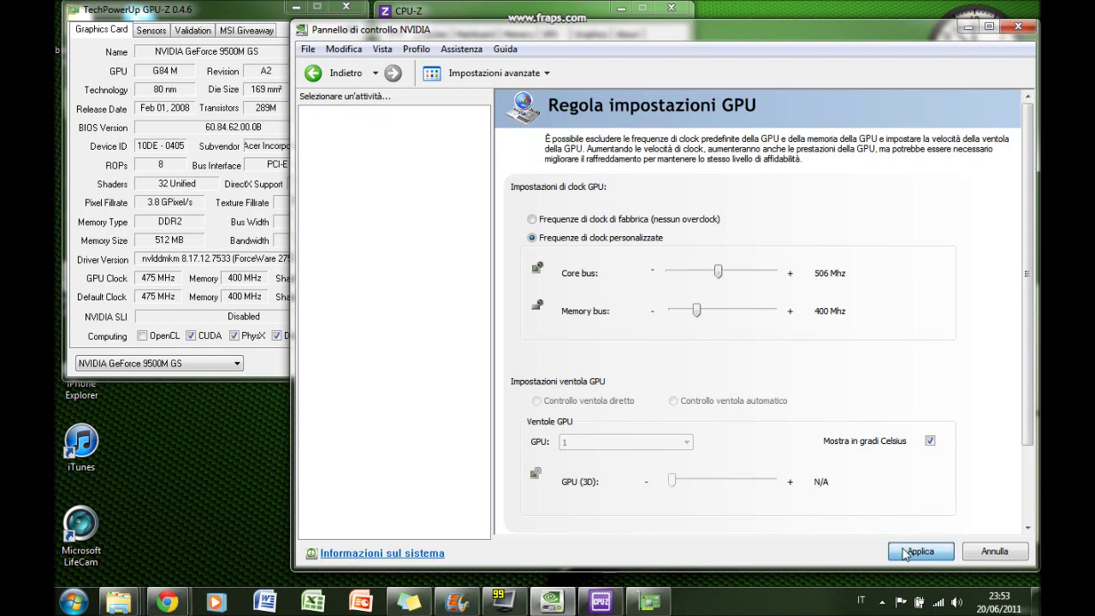
# - Switch to GPU-Z and compare the current GPU clock with the default clock
pyautogui.click(202, 17)
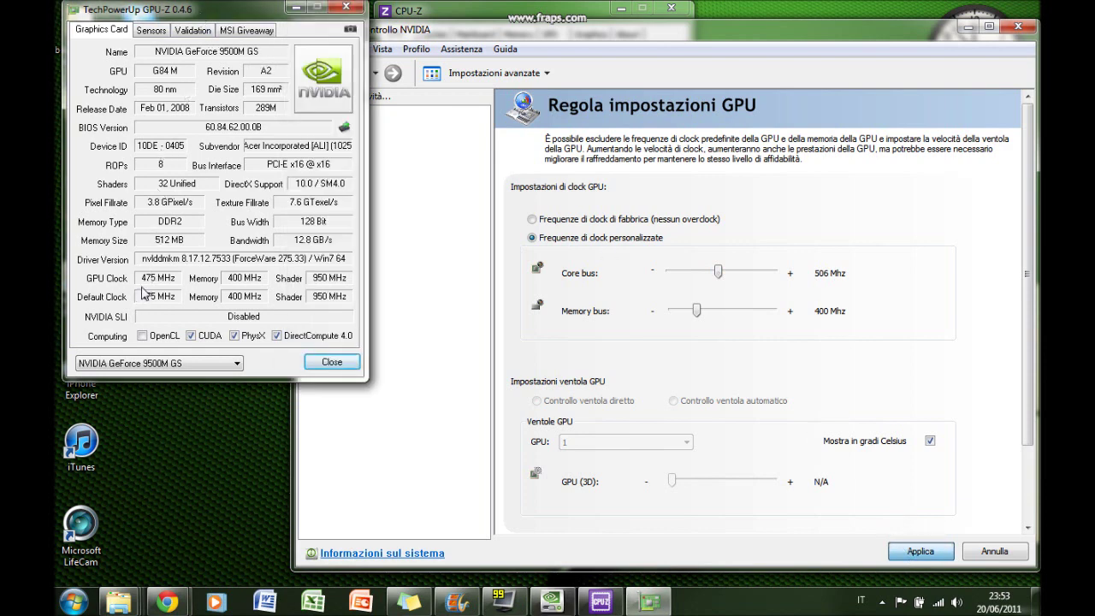
pyautogui.moveTo(154, 288)
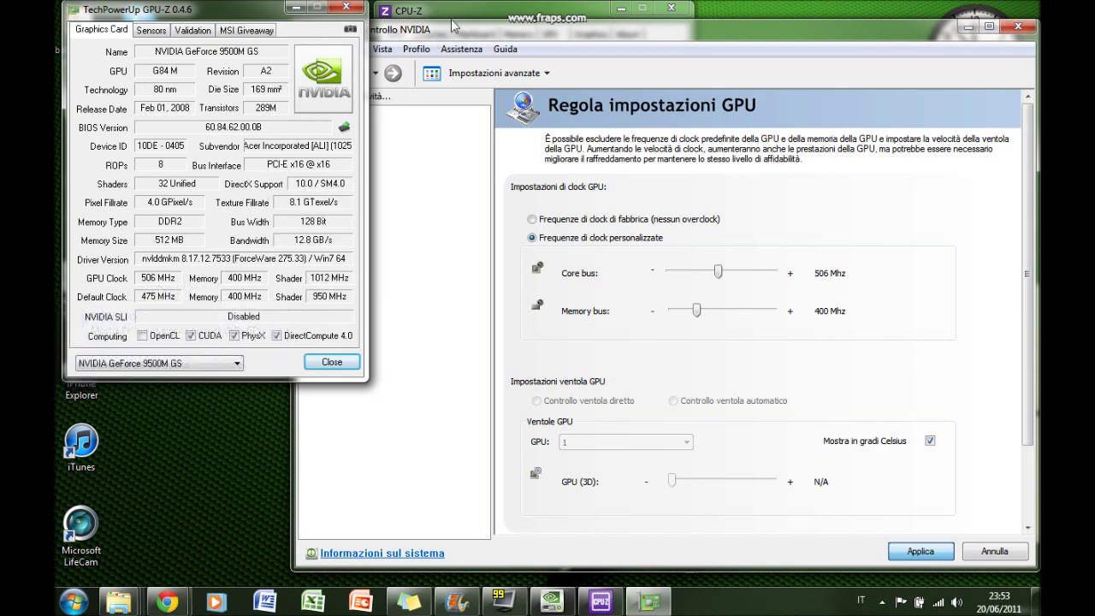
pyautogui.click(768, 238)
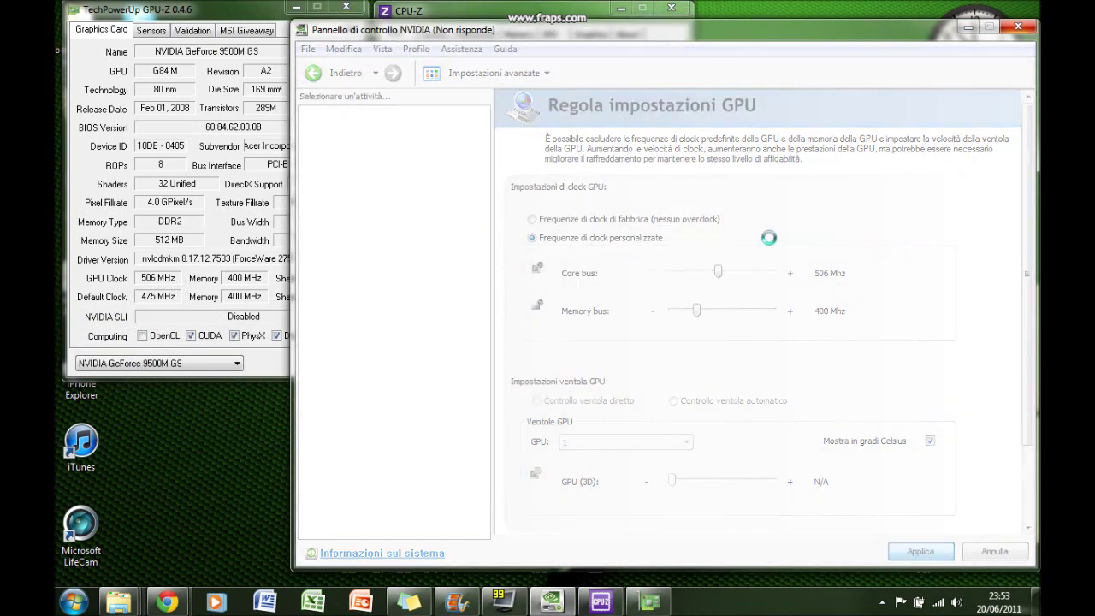
pyautogui.click(238, 12)
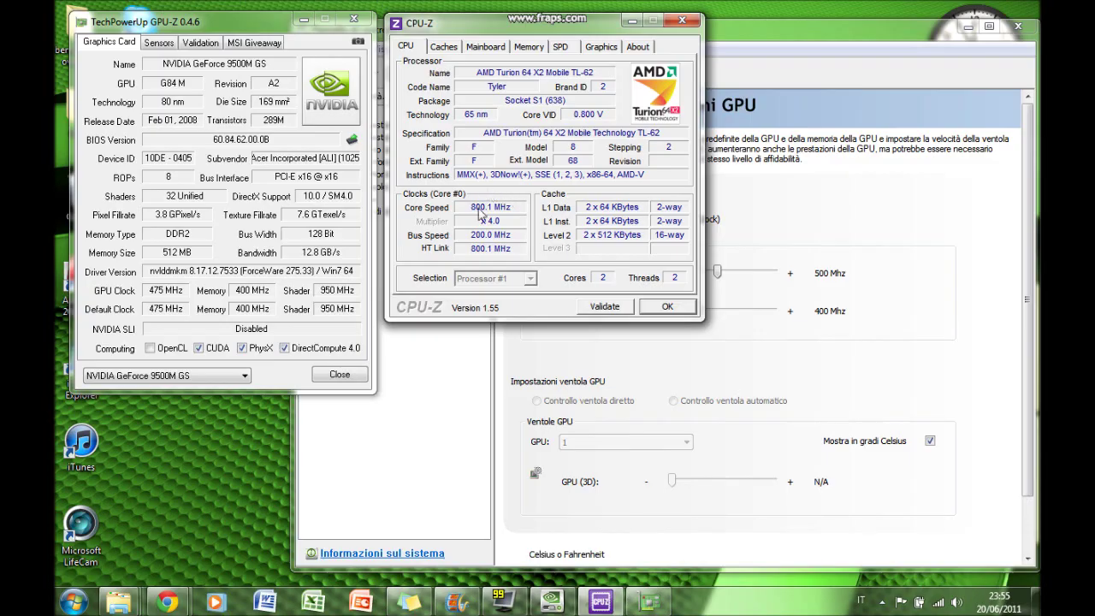
# - In the NVIDIA Control Panel's motherboard settings, raise the HTT reference clock to 210 MHz and apply the change
pyautogui.click(723, 40)
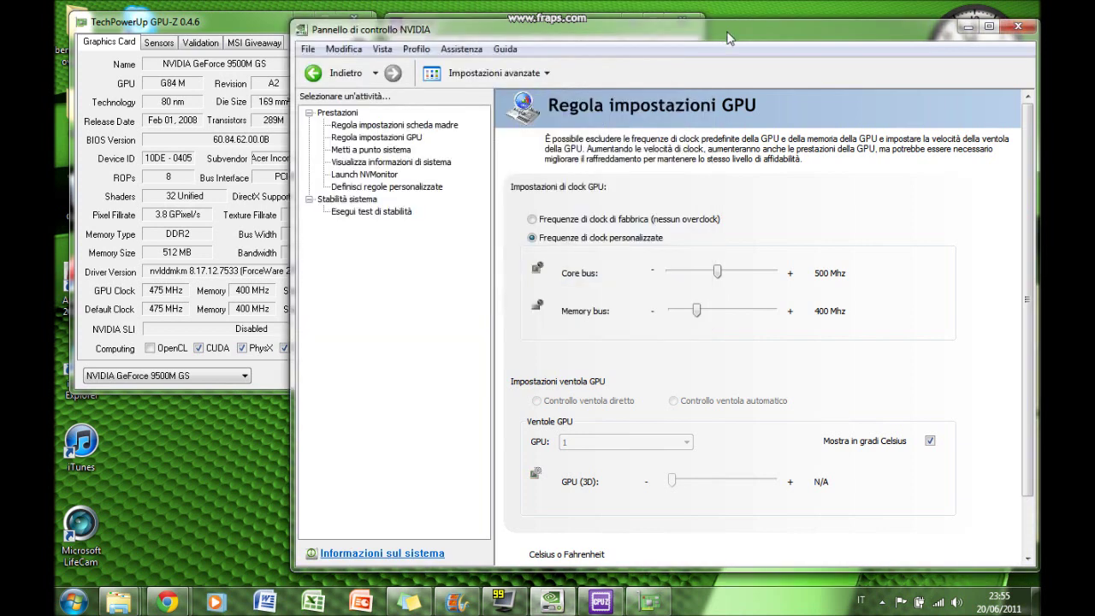
pyautogui.click(396, 126)
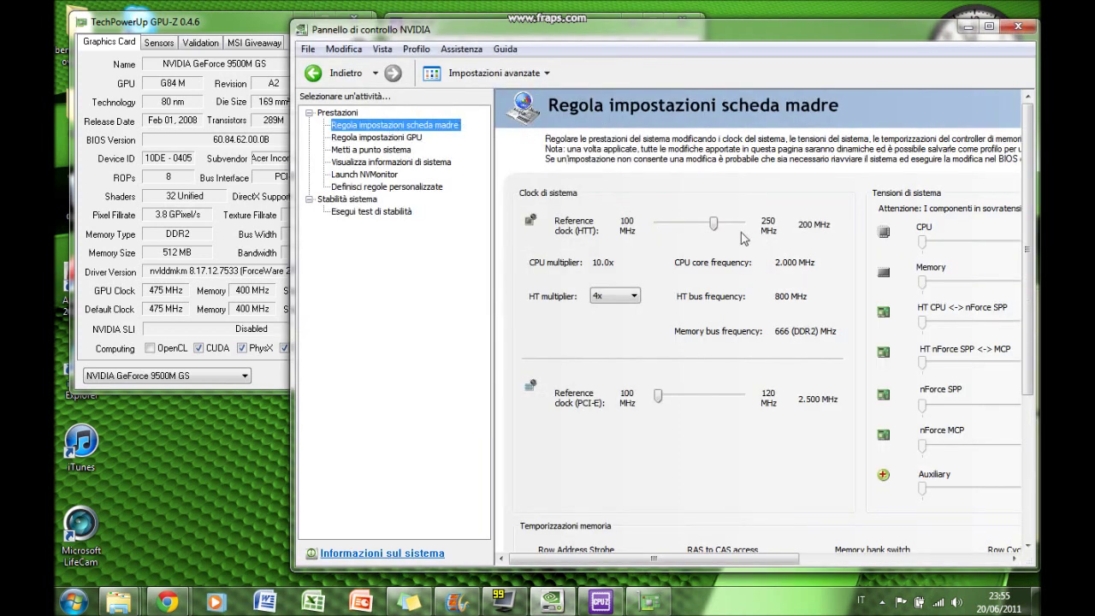
pyautogui.moveTo(716, 226); pyautogui.dragTo(720, 226)
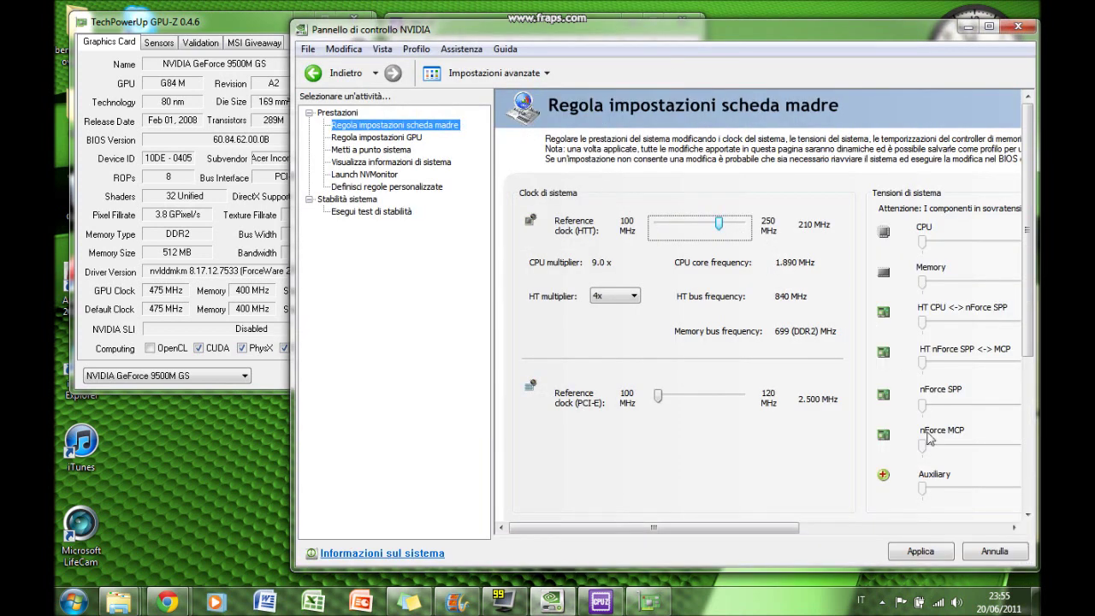
pyautogui.click(919, 552)
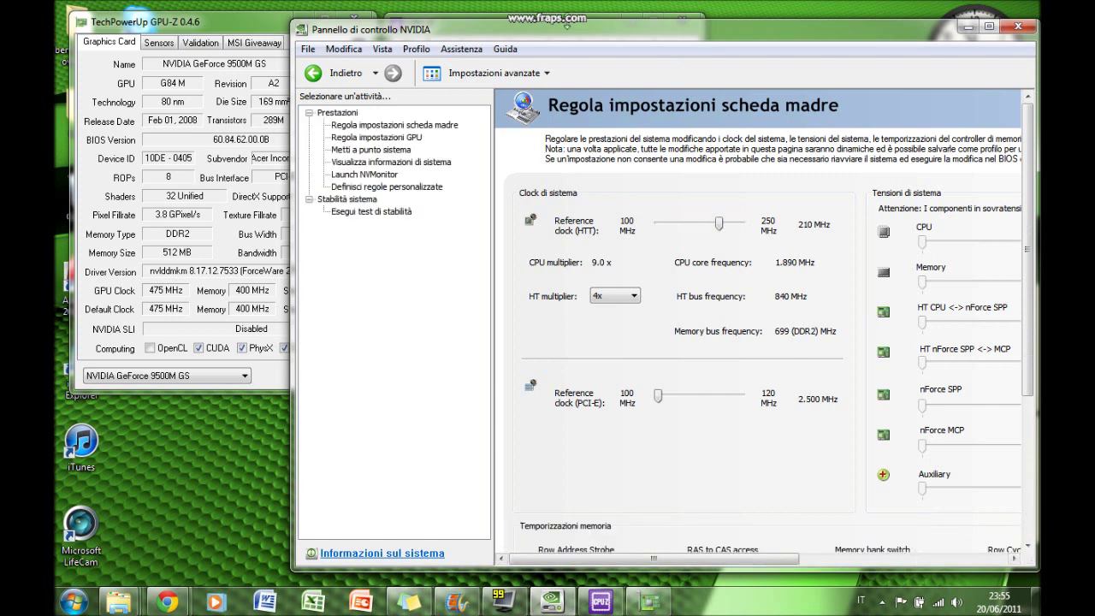
# - Switch to CPU-Z and check the core speed, bus speed and HT link values
pyautogui.click(570, 17)
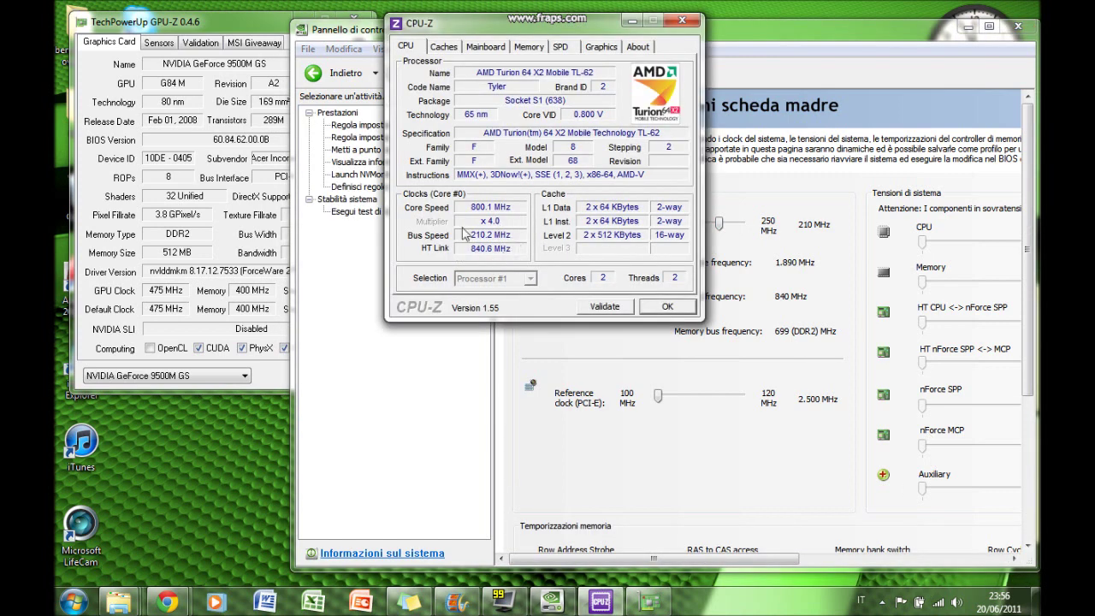
pyautogui.moveTo(561, 30); pyautogui.dragTo(599, 53)
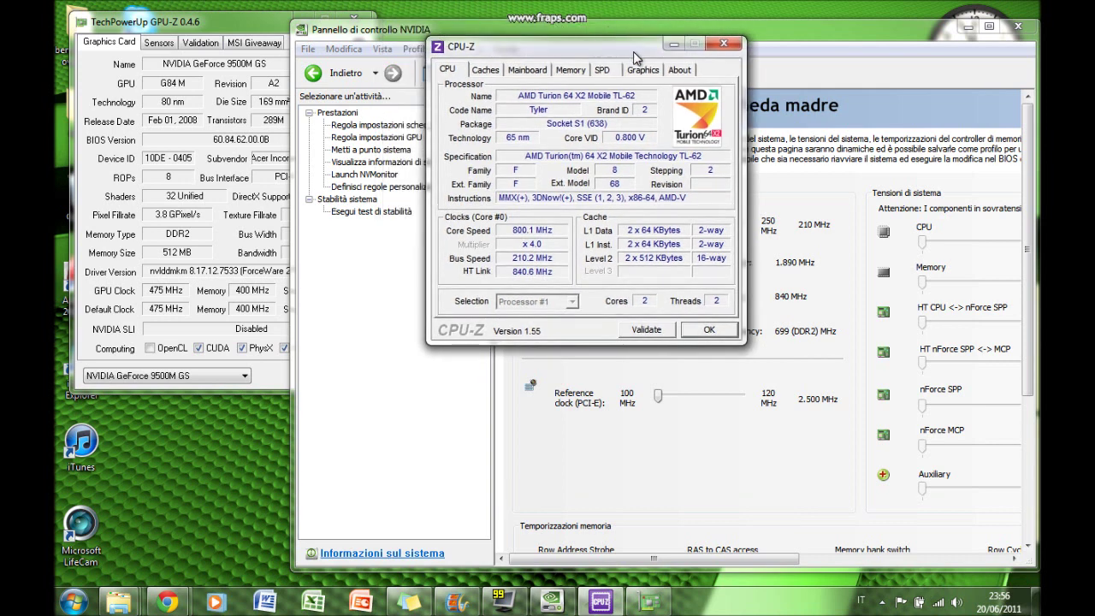
pyautogui.moveTo(634, 53); pyautogui.dragTo(603, 13)
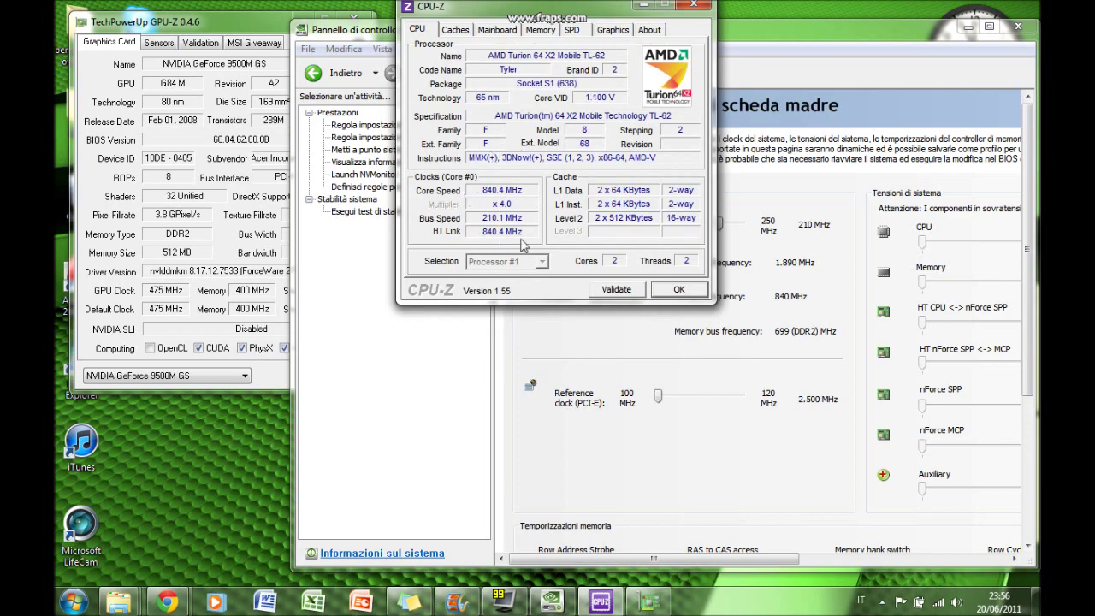
pyautogui.moveTo(528, 10); pyautogui.dragTo(535, 33)
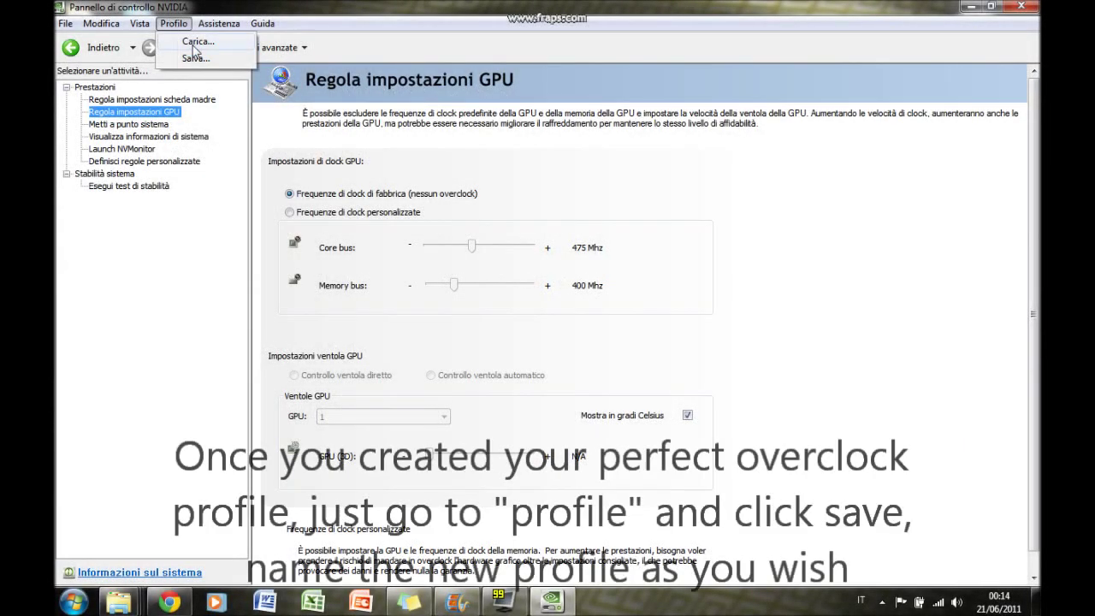
# - Save the NVIDIA Control Panel settings as a profile named overclock.nsu in the Profiles folder
pyautogui.click(196, 57)
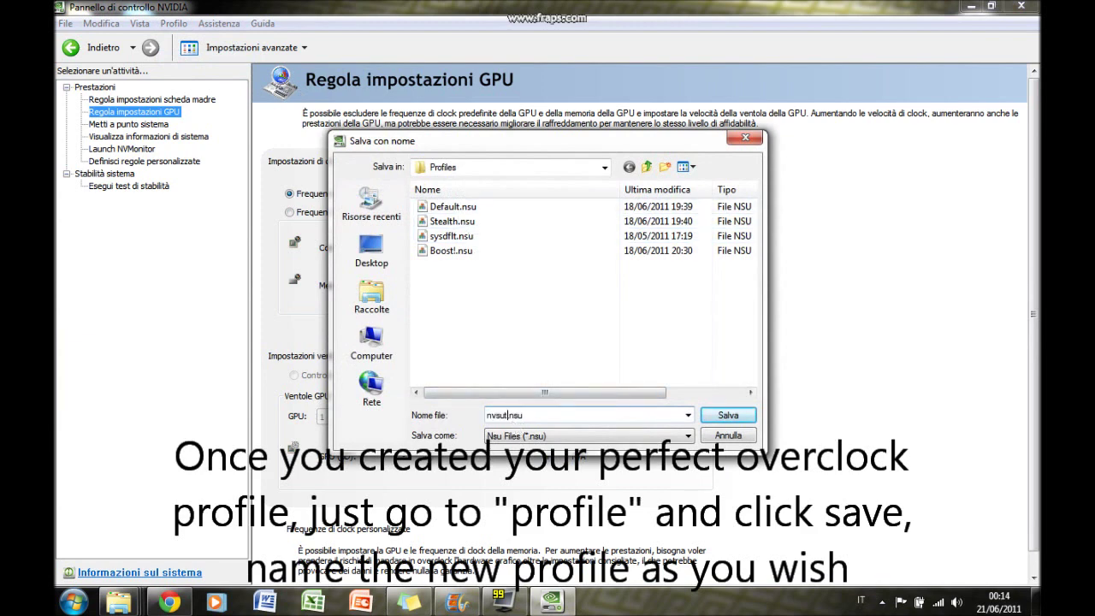
pyautogui.press('BackSpace')
pyautogui.press('BackSpace')
pyautogui.press('BackSpace')
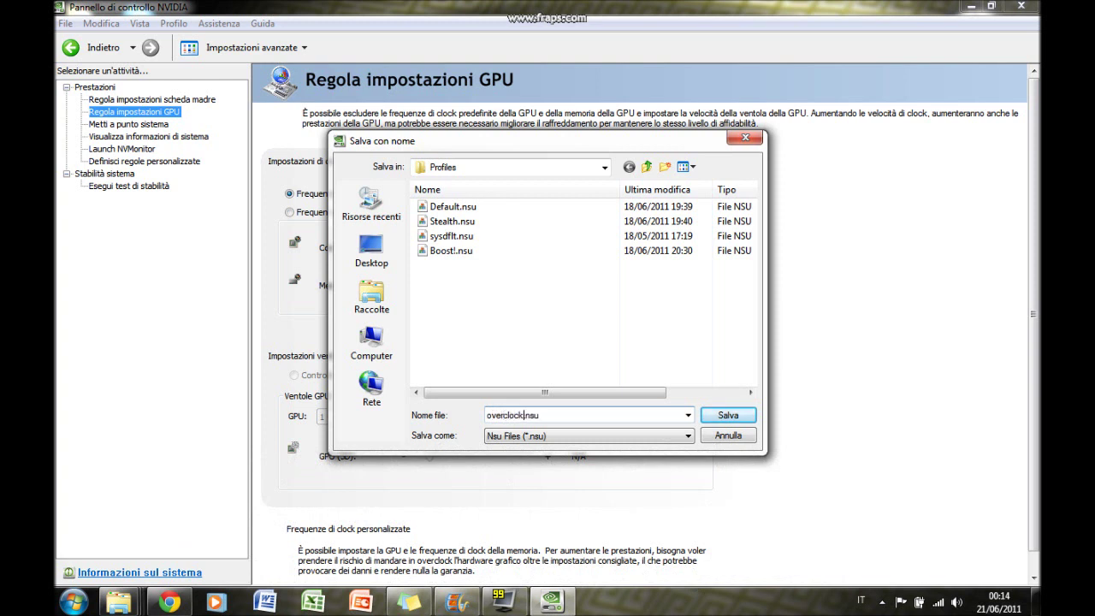
pyautogui.click(710, 419)
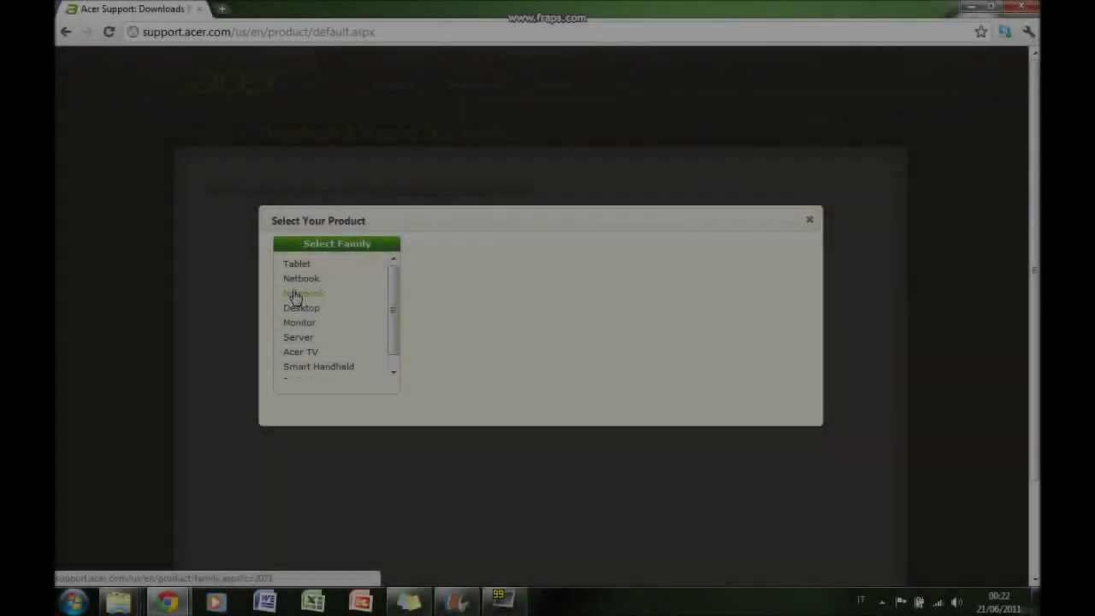
# - On Acer's support website in Chrome, choose the Notebook family, the Aspire line and the Aspire 5520 model
pyautogui.click(295, 294)
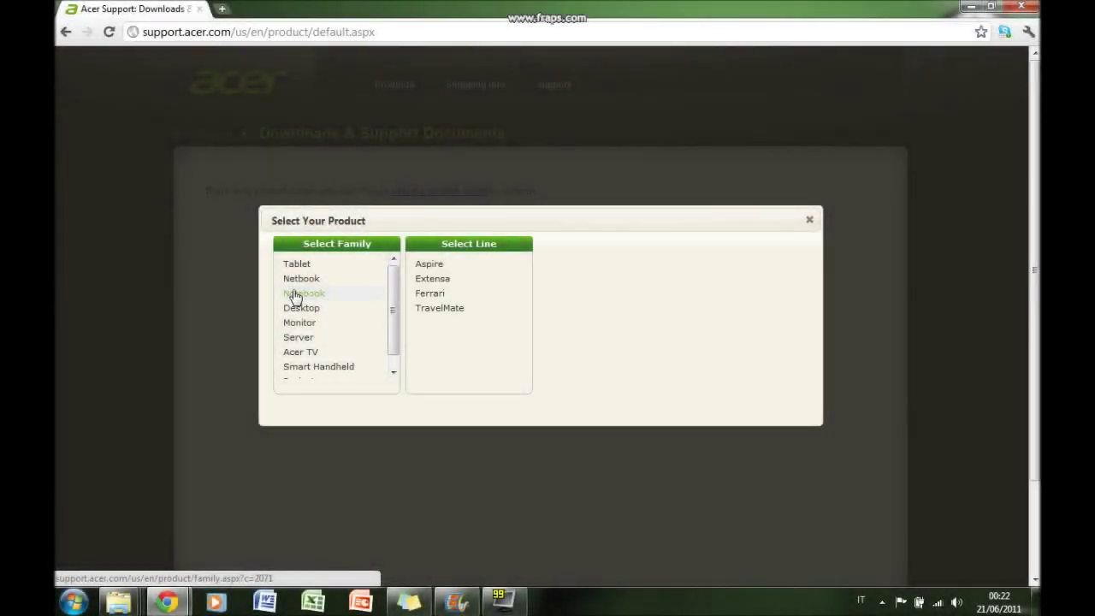
pyautogui.click(432, 264)
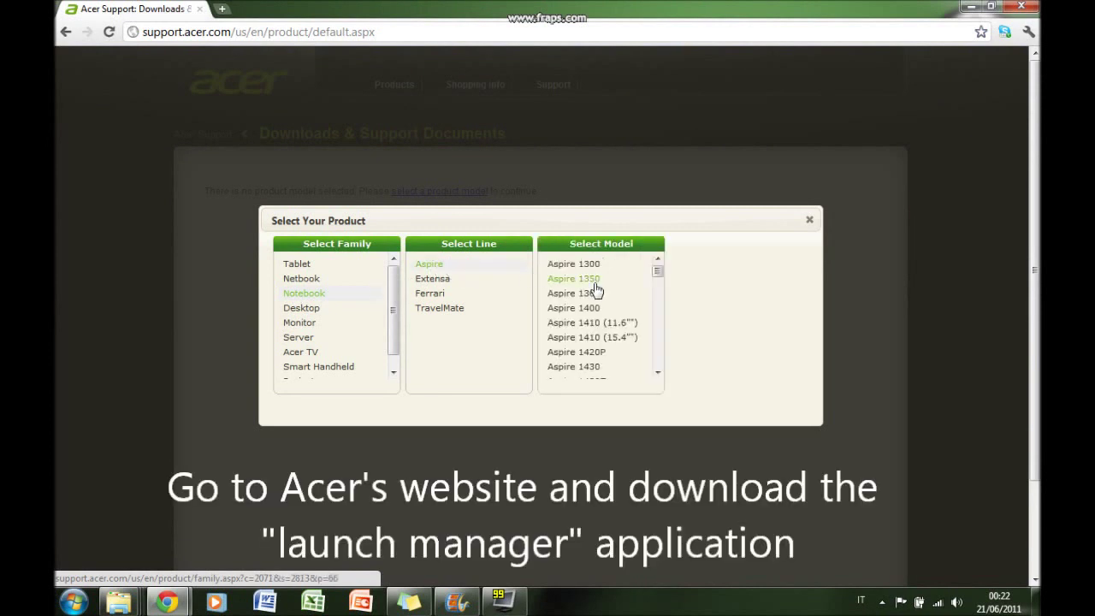
pyautogui.moveTo(656, 272); pyautogui.dragTo(660, 321)
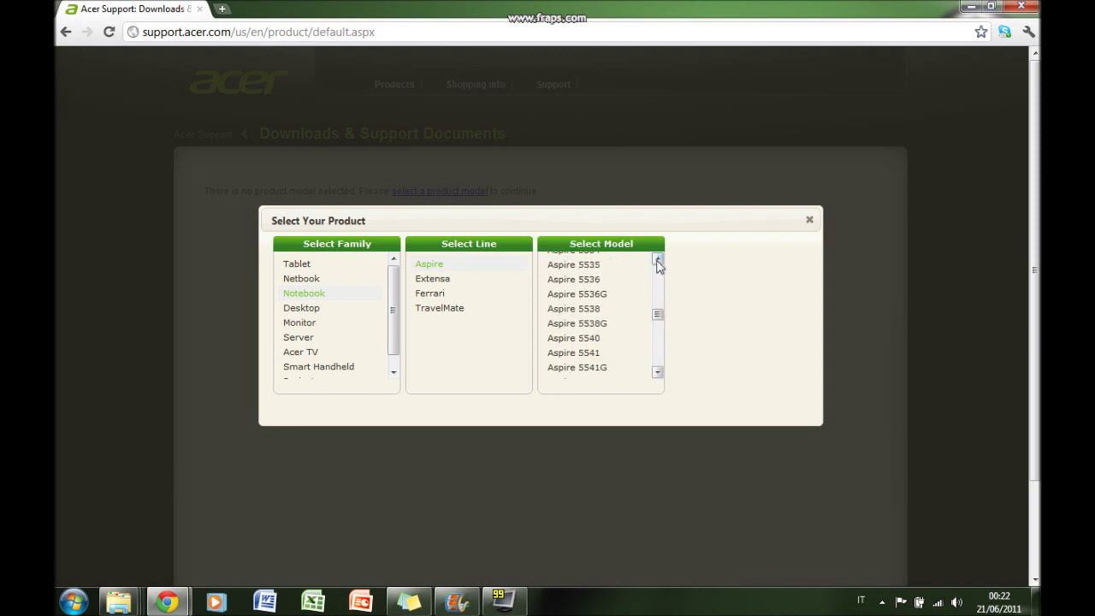
pyautogui.scroll(2, 659, 270)
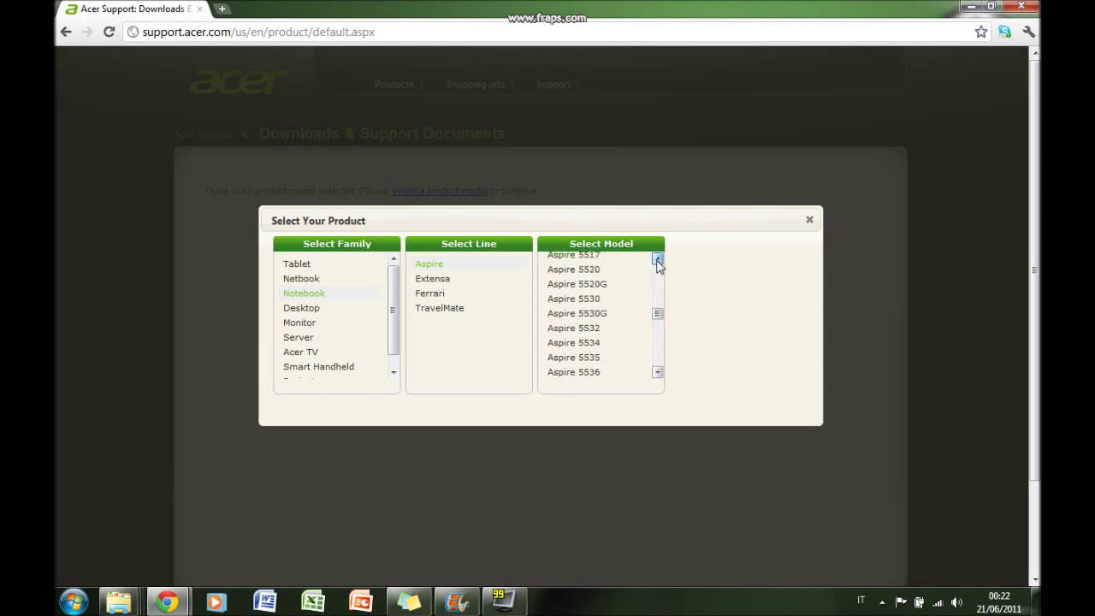
pyautogui.click(597, 272)
pyautogui.click(733, 386)
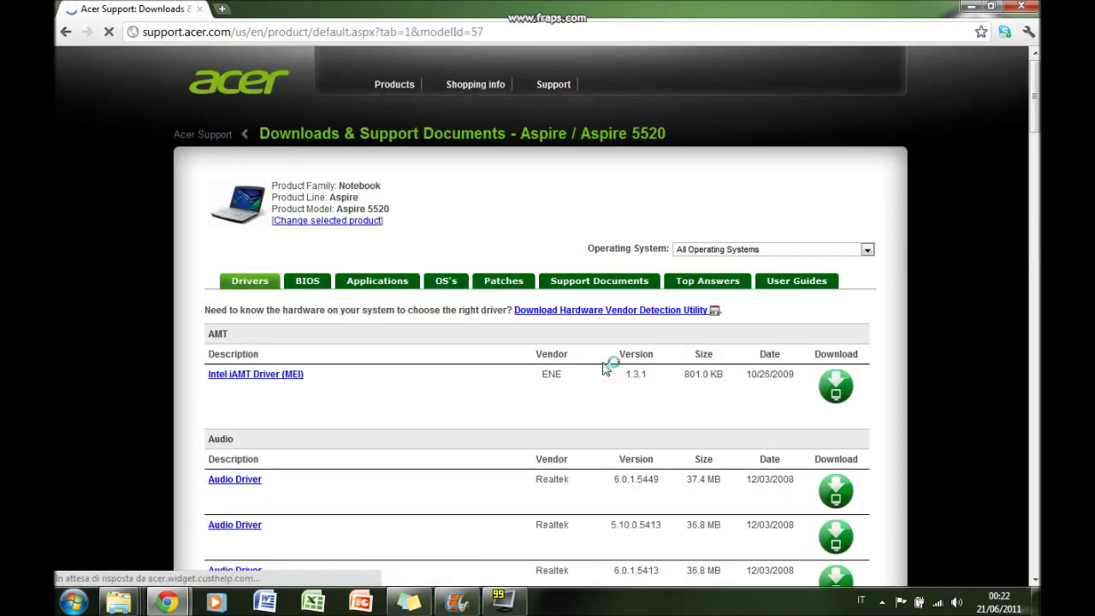
# - Find LaunchManager Application version 2.1.09 among the model's applications and download it
pyautogui.scroll(-2, 603, 368)
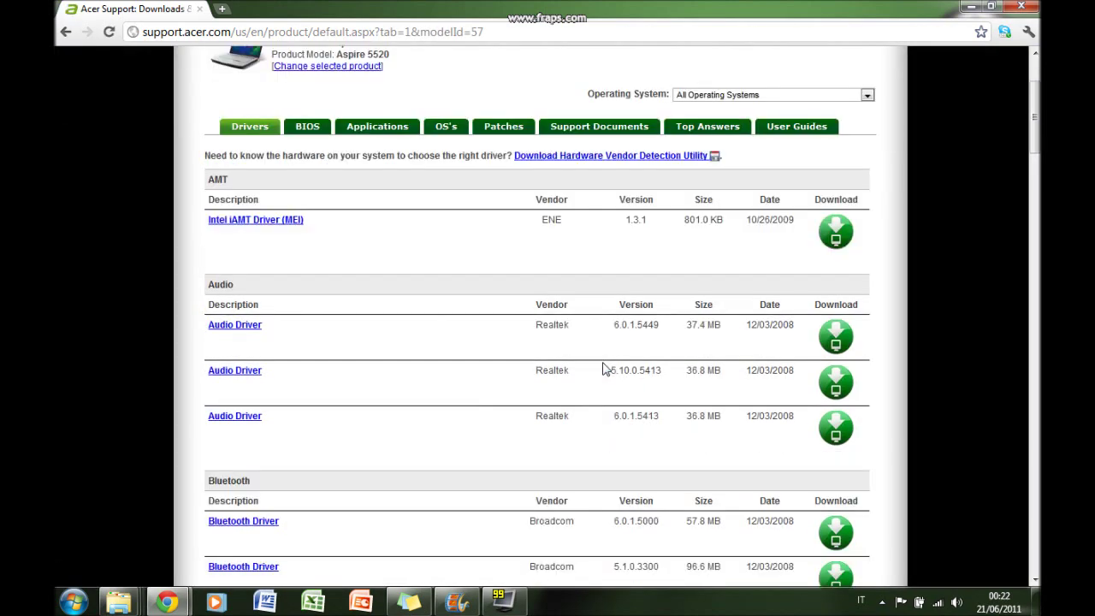
pyautogui.click(380, 127)
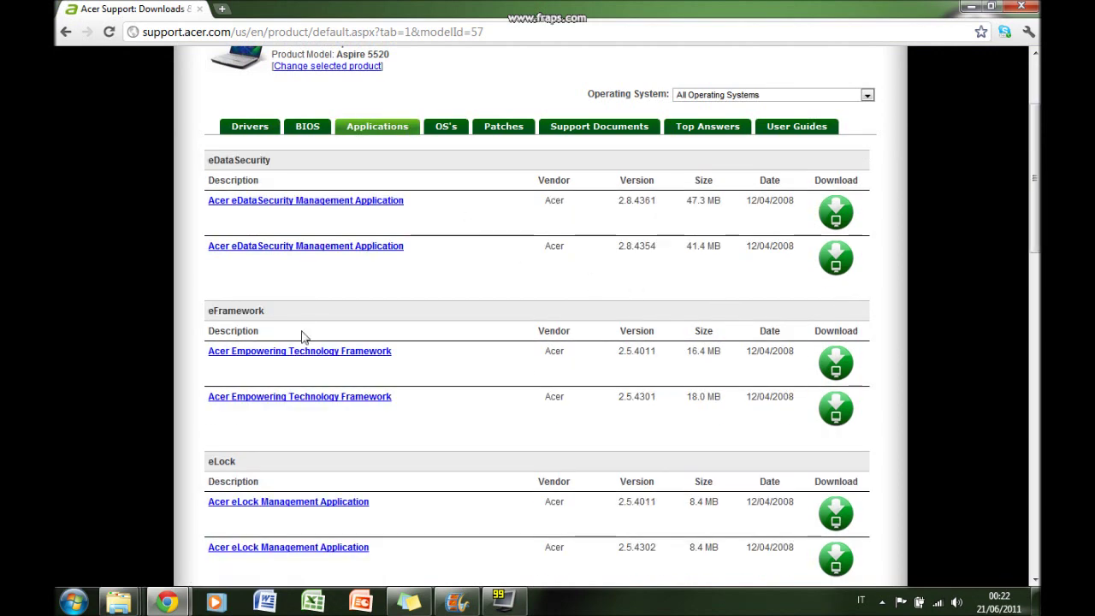
pyautogui.scroll(-1, 311, 371)
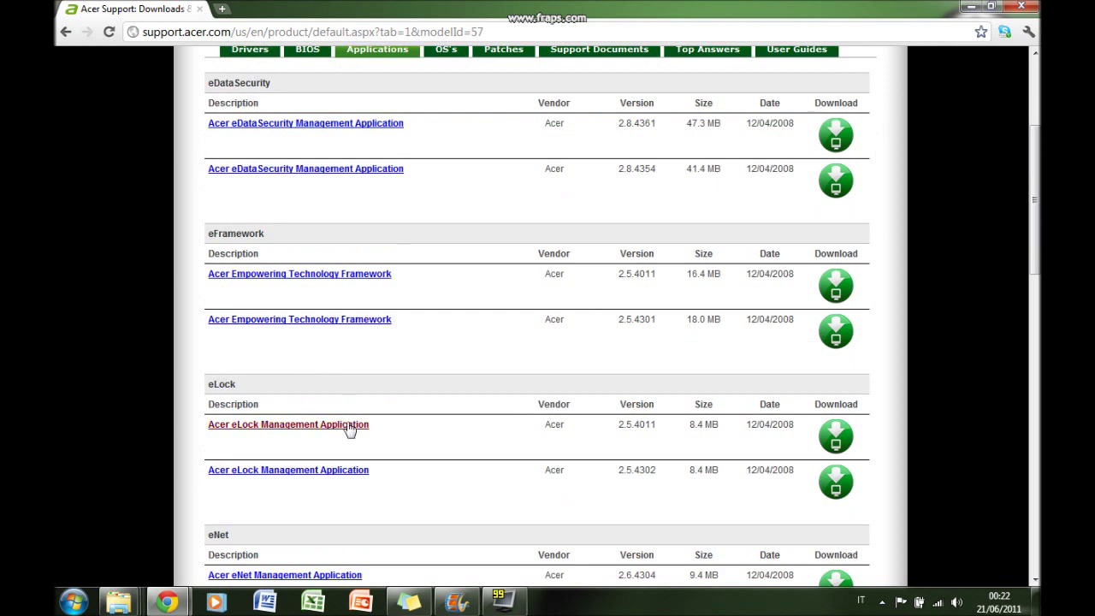
pyautogui.scroll(-1, 350, 429)
pyautogui.scroll(-1, 335, 416)
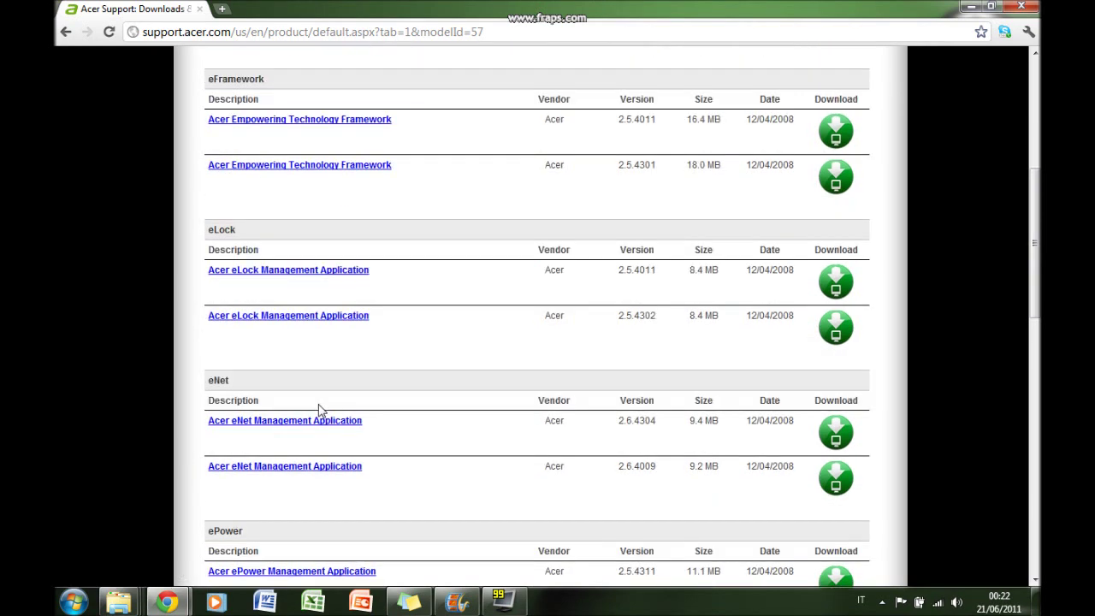
pyautogui.scroll(-4, 318, 409)
pyautogui.scroll(-4, 318, 409)
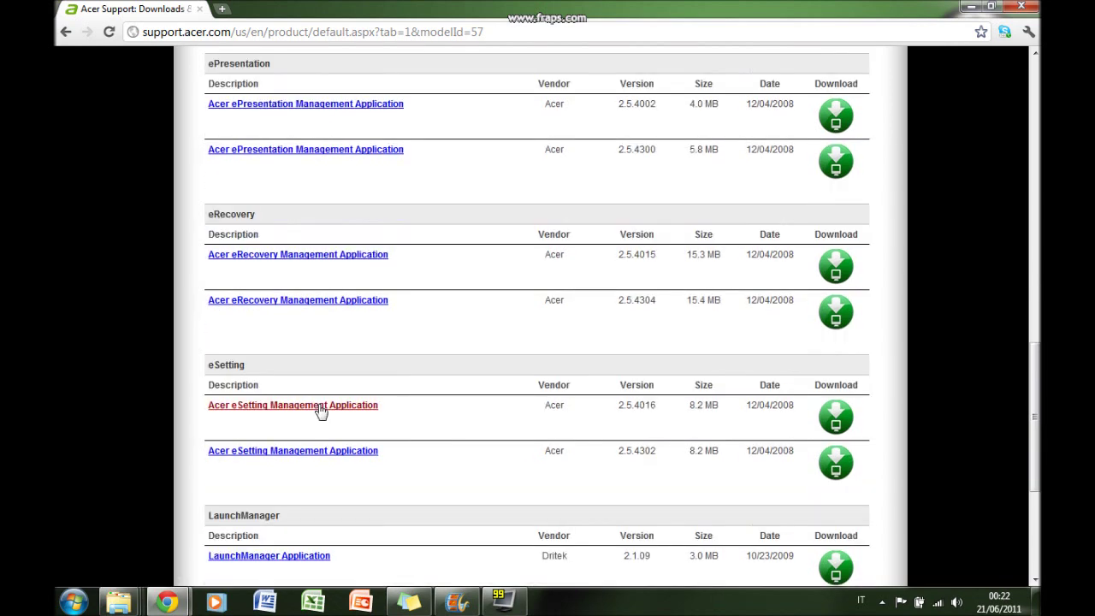
pyautogui.scroll(-1, 320, 411)
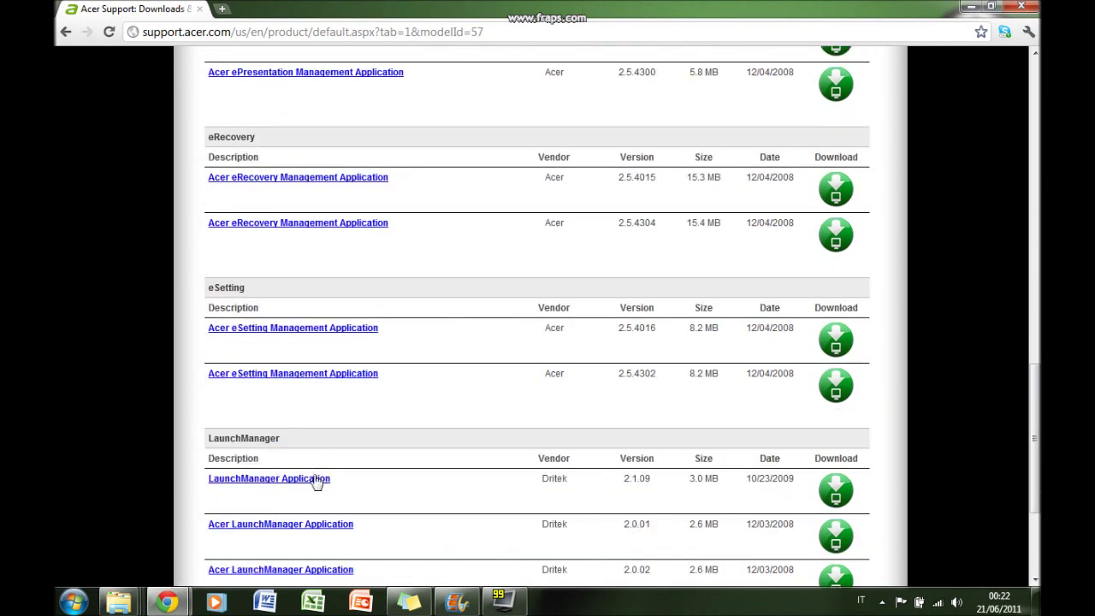
pyautogui.click(828, 488)
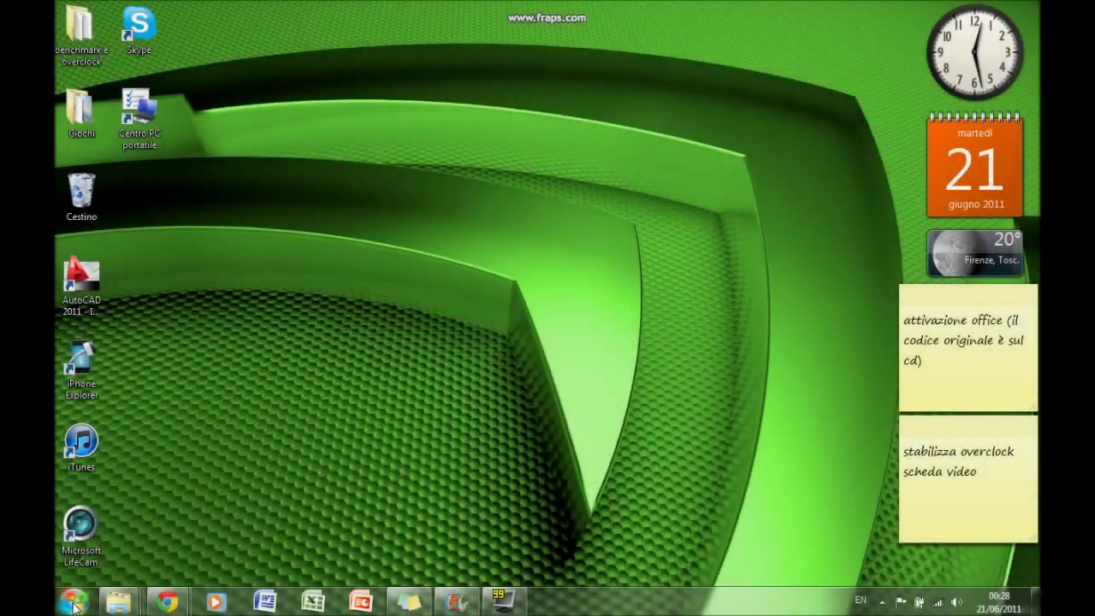
# - Launch the Launch Manager program from its folder among the installed programs in Windows
pyautogui.click(75, 600)
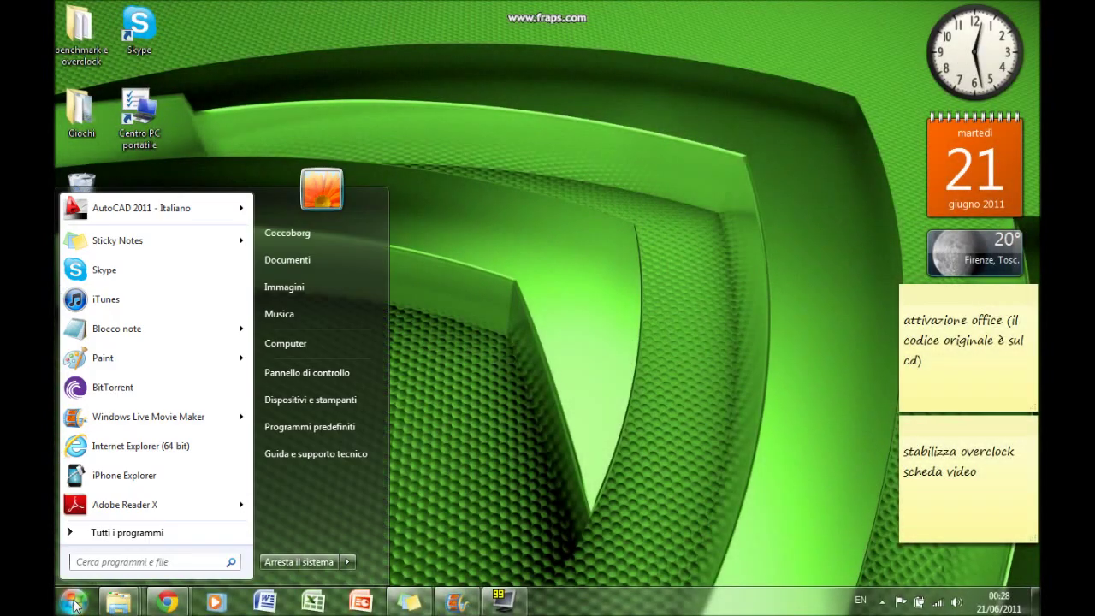
pyautogui.click(124, 534)
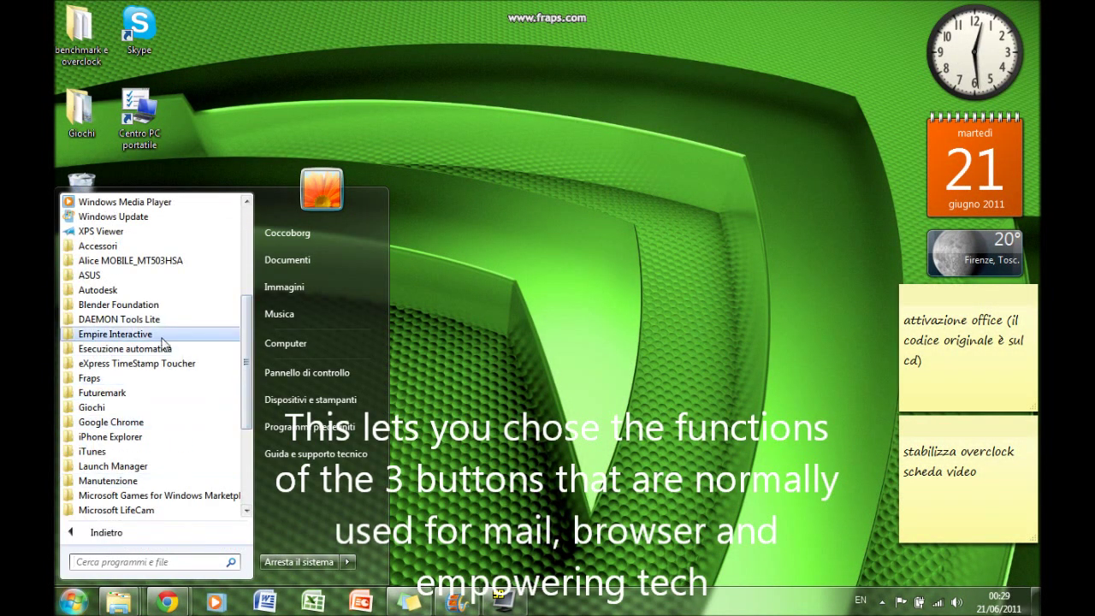
pyautogui.click(116, 467)
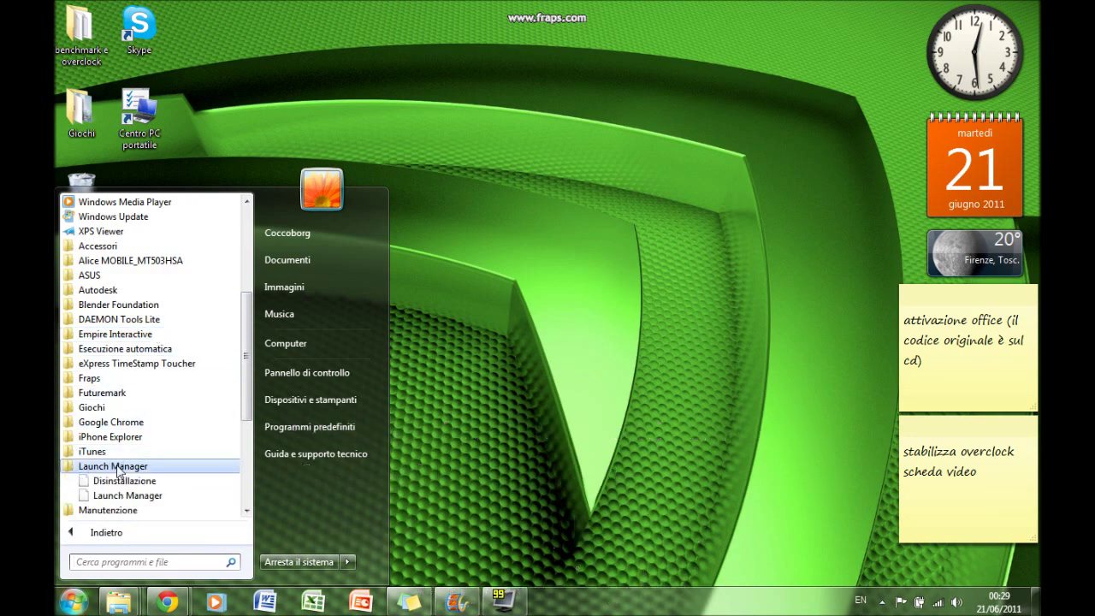
pyautogui.click(127, 496)
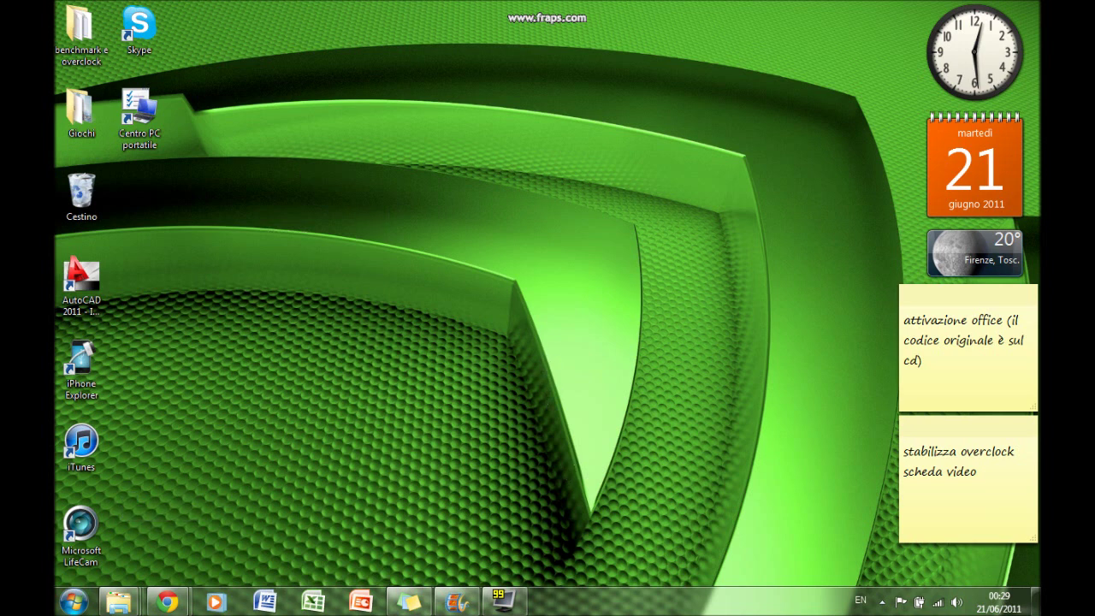
# - Open the Launch Manager configuration window from its icon among the hidden notification-area programs
pyautogui.click(882, 602)
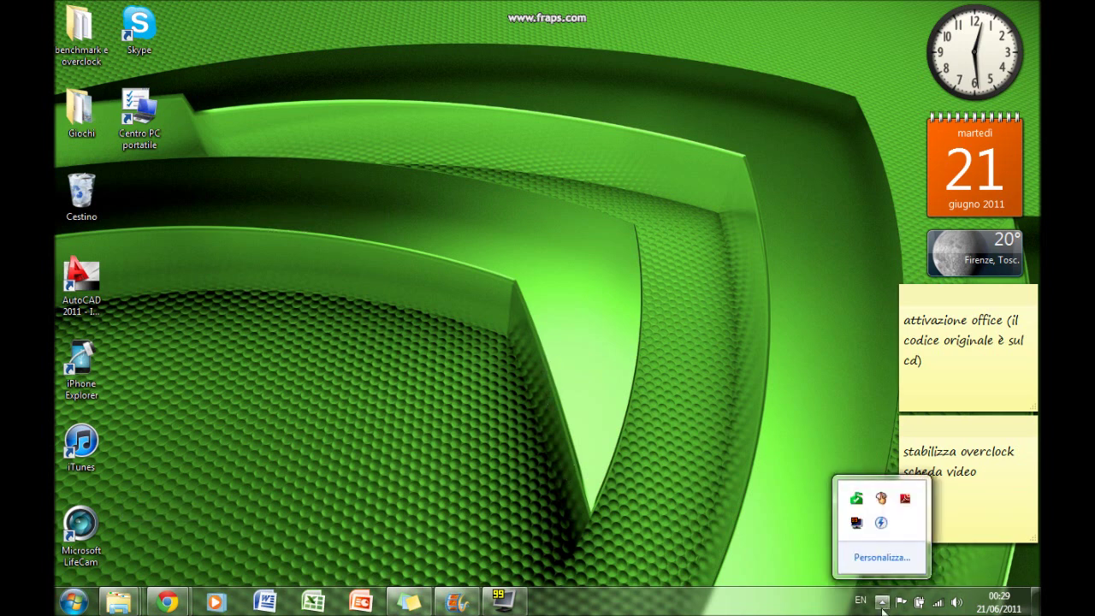
pyautogui.rightClick(881, 497)
pyautogui.click(859, 394)
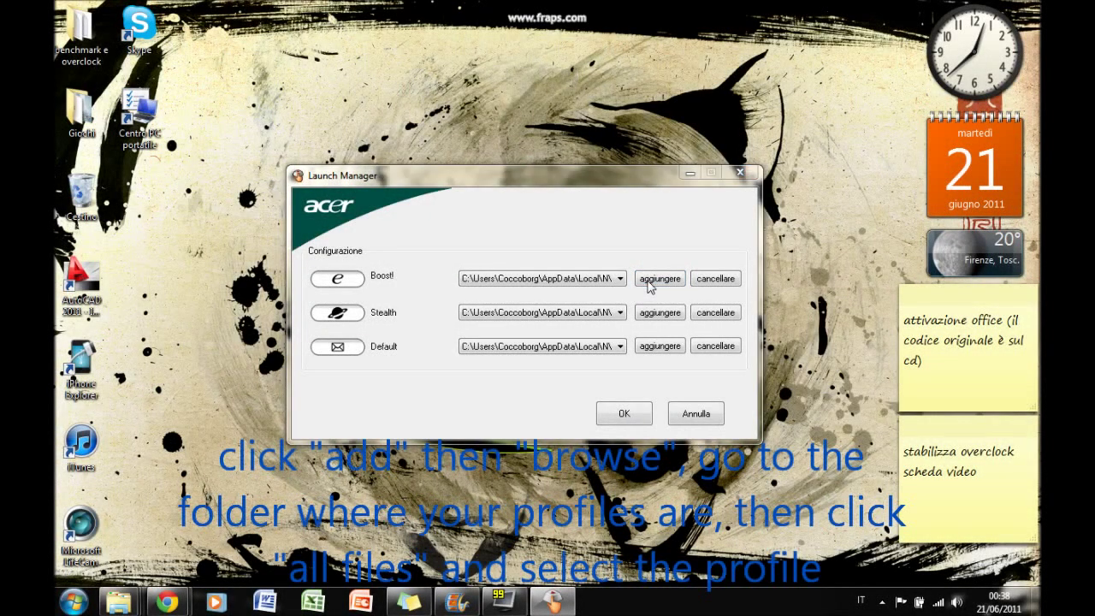
# - Assign the Boost!.nsu profile from the nTune Profiles folder to the laptop's e shortcut button, showing all file types, and save the configuration
pyautogui.click(659, 279)
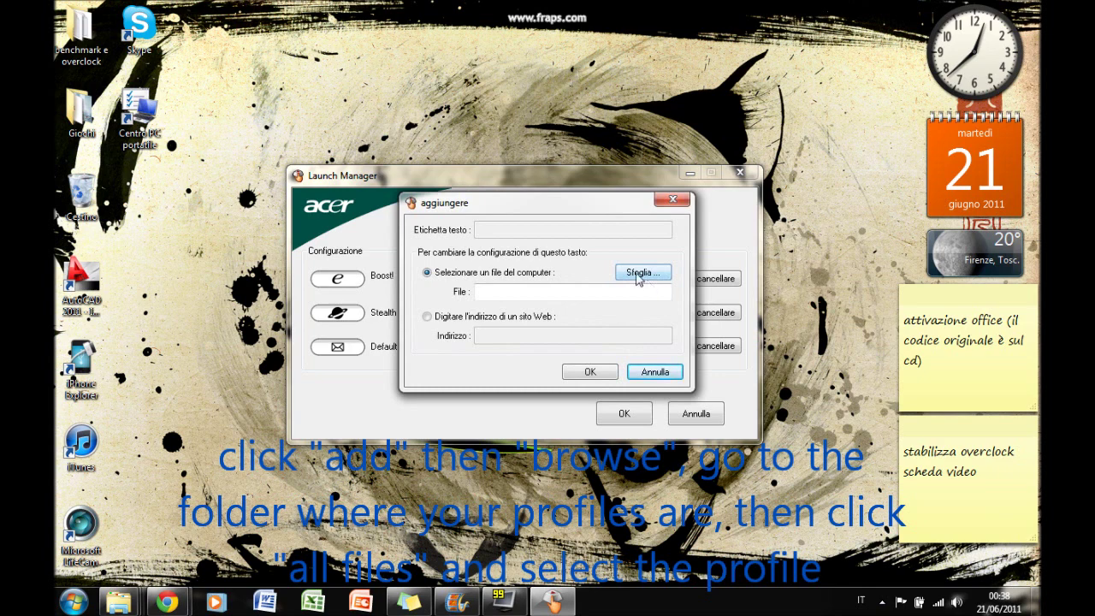
pyautogui.click(642, 272)
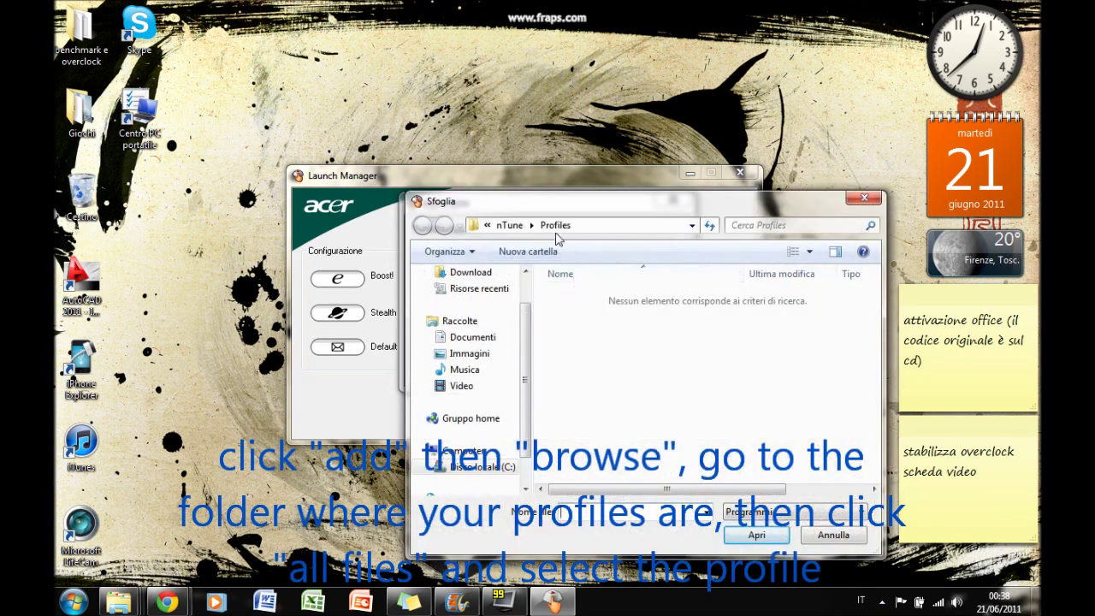
pyautogui.click(783, 511)
pyautogui.click(741, 543)
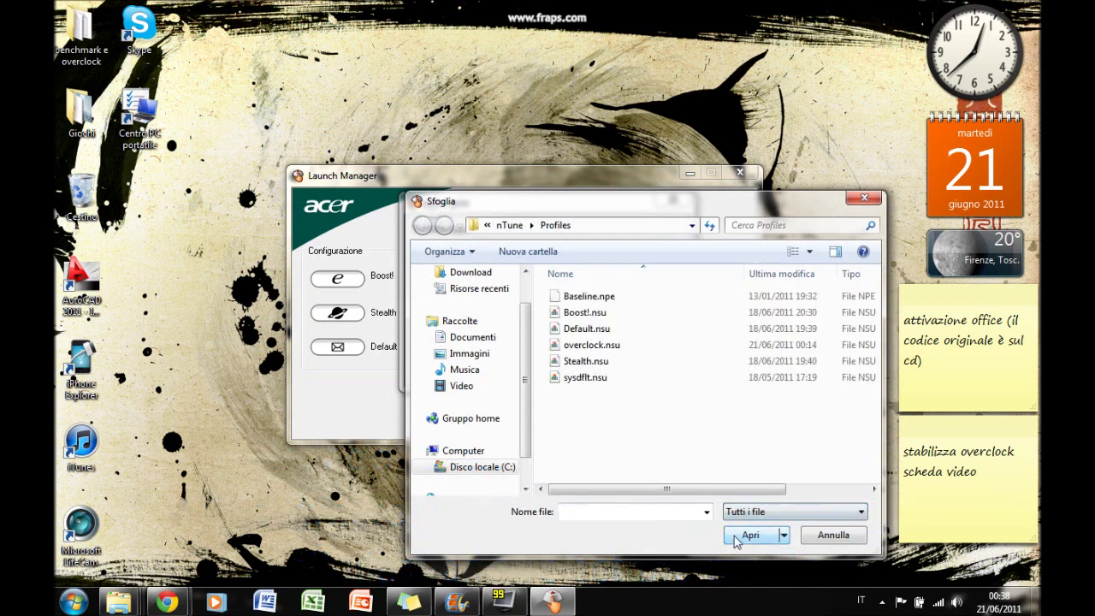
pyautogui.click(584, 312)
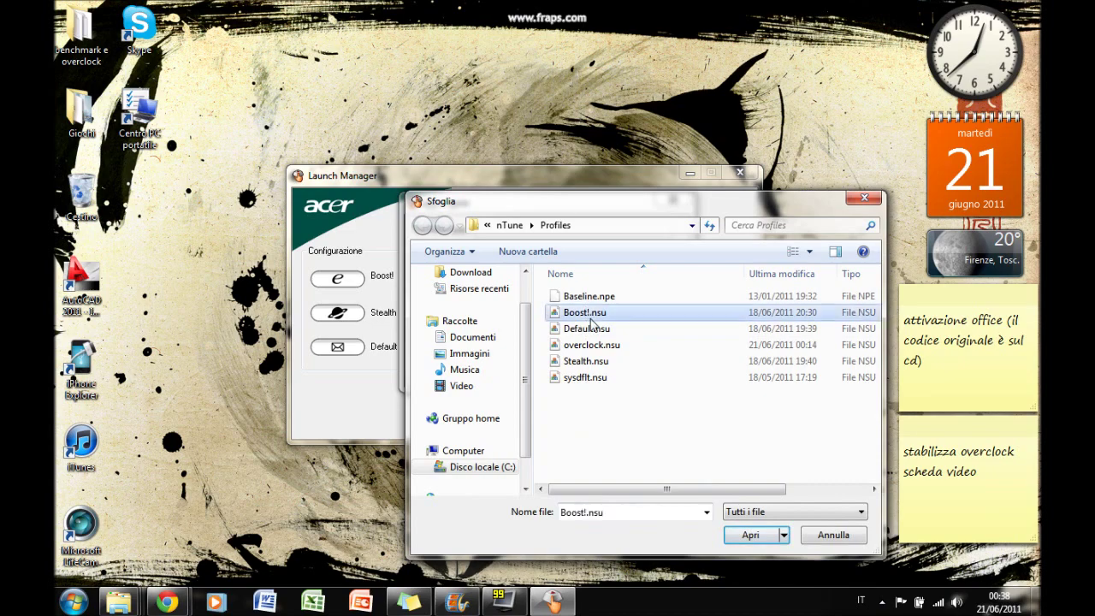
pyautogui.click(734, 530)
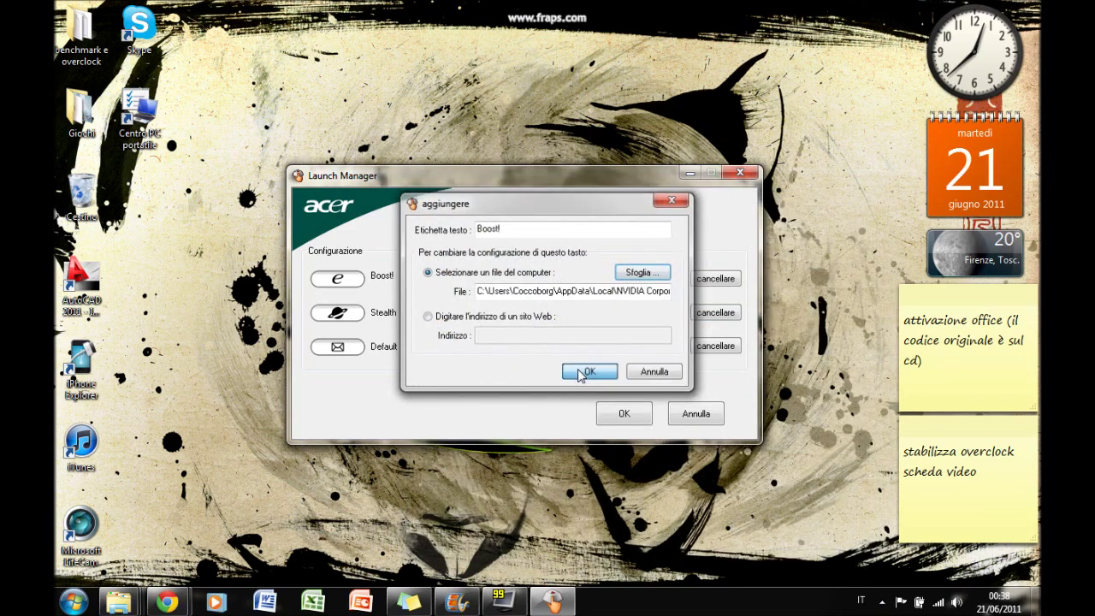
pyautogui.click(587, 373)
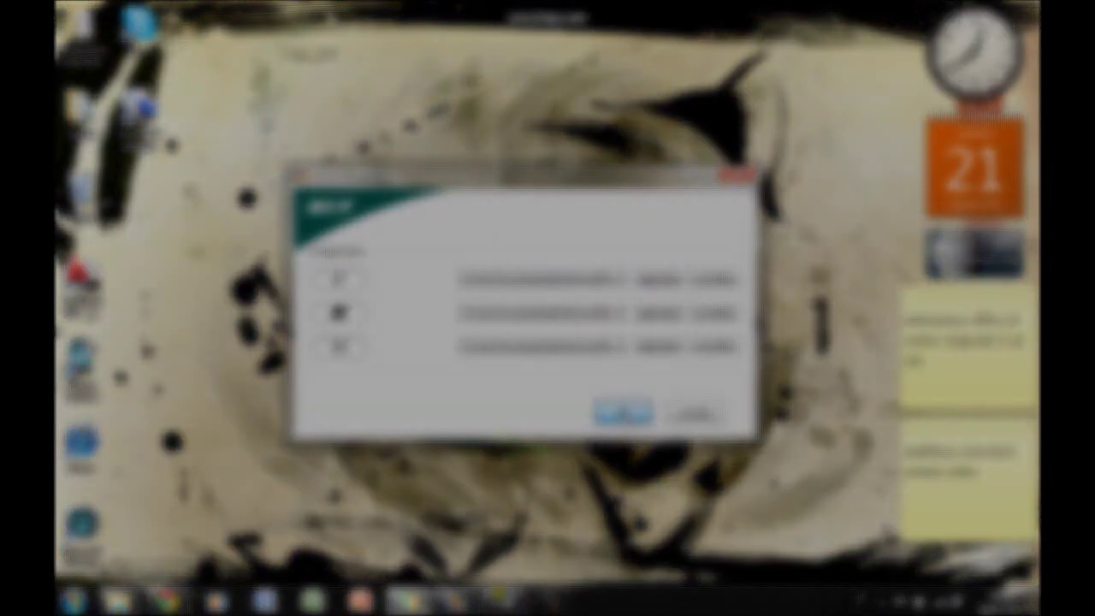
pyautogui.click(624, 415)
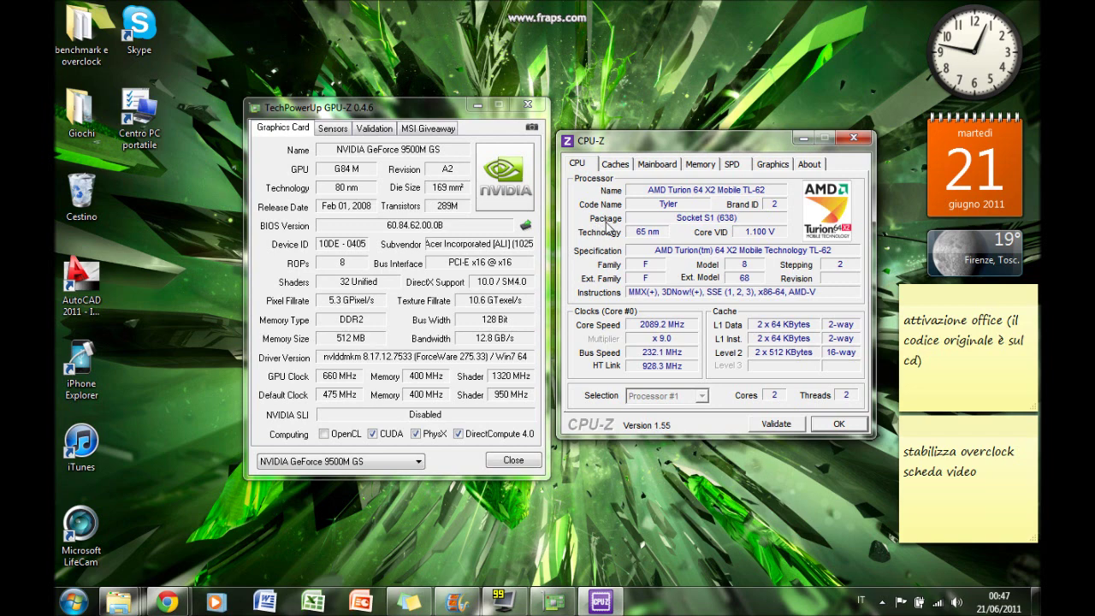
# - Load the Boost!.nsu profile with GPU-Z and CPU-Z open side by side, and acknowledge the nTuneCmd message
pyautogui.moveTo(680, 140)
pyautogui.mouseDown()
pyautogui.moveTo(704, 144)
pyautogui.moveTo(676, 125)
pyautogui.moveTo(707, 118)
pyautogui.moveTo(697, 144)
pyautogui.mouseUp()
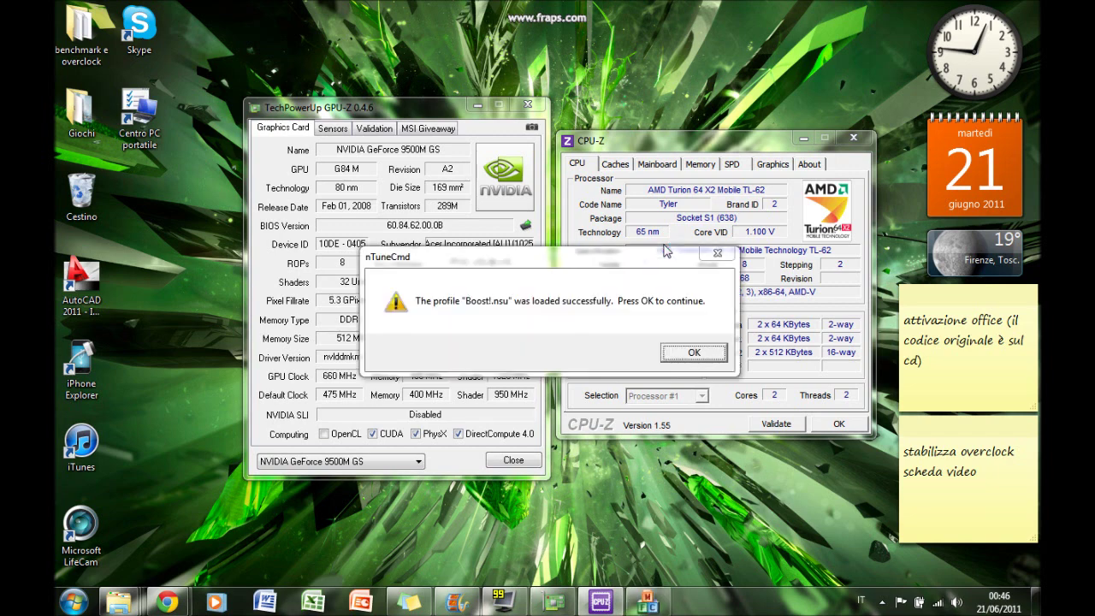
pyautogui.click(691, 354)
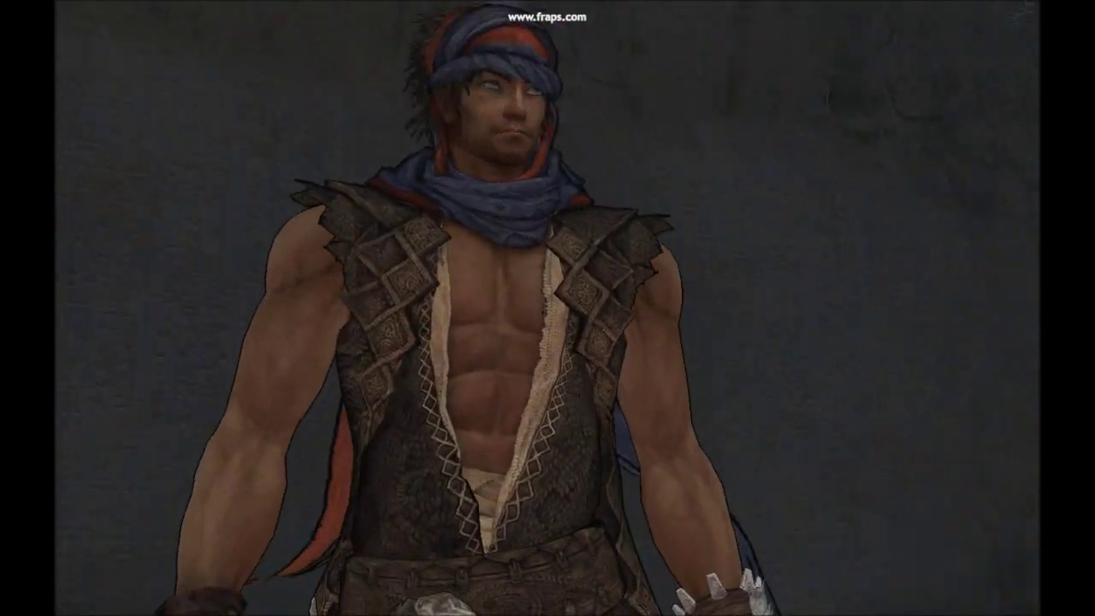
pyautogui.press('w')
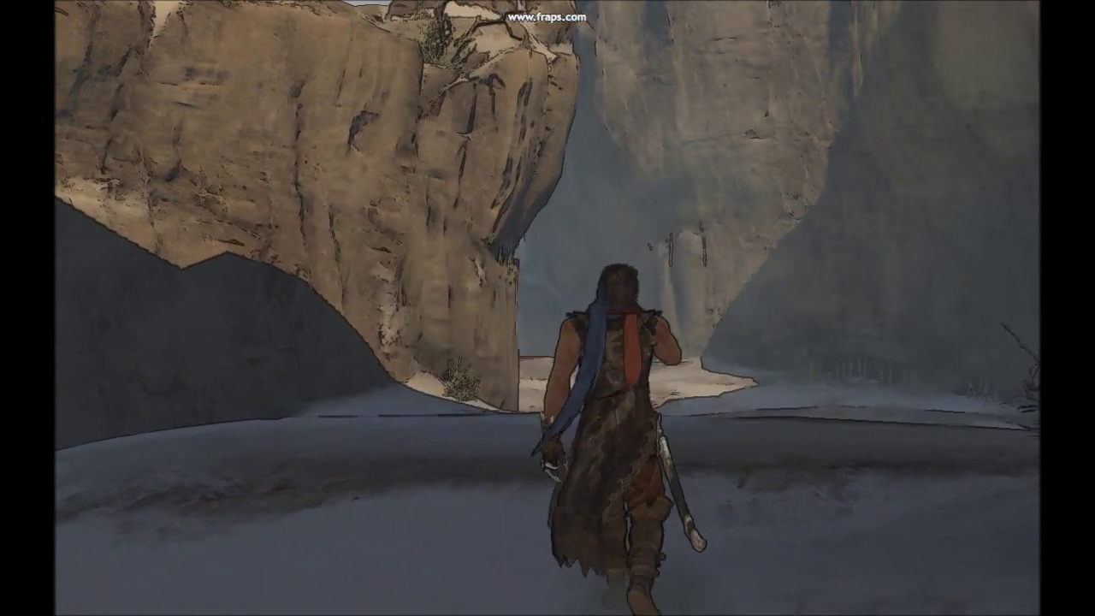